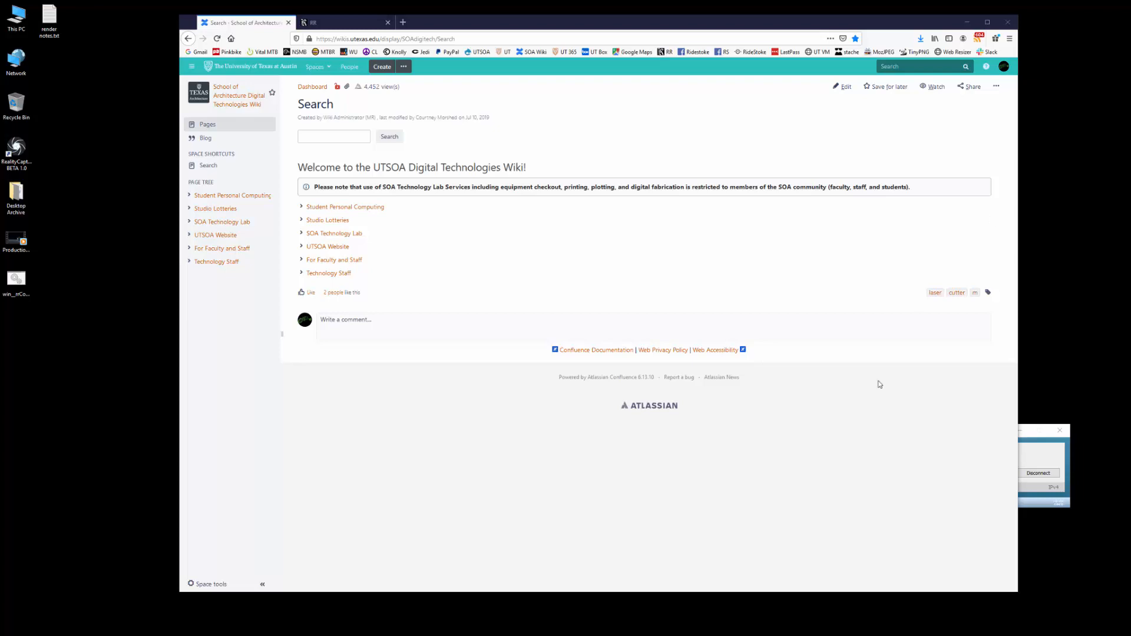
Confirm the Cisco AnyConnect VPN is connected, then minimize it to return to the wiki Search page.
click(1046, 461)
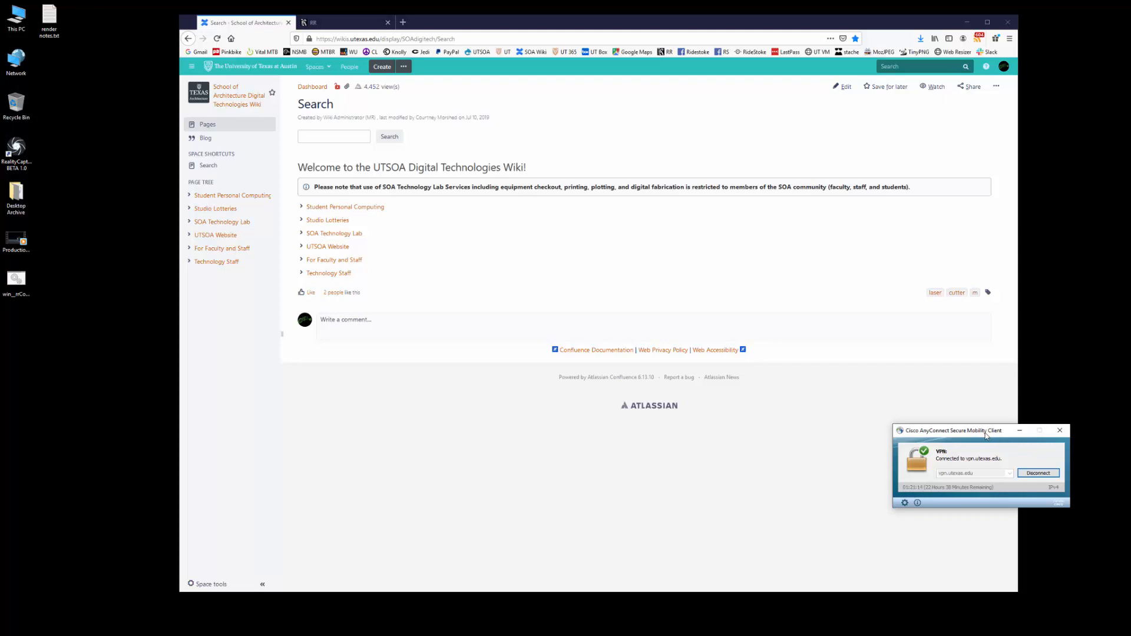
click(1020, 430)
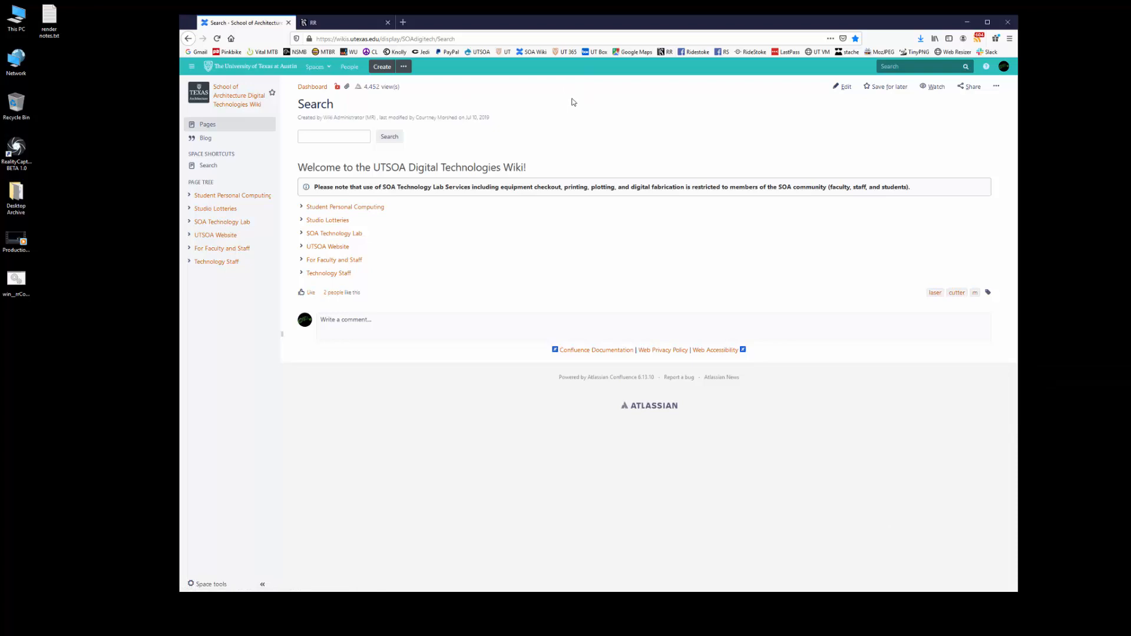
Search the wiki for 'render' and open Overview: Render File Submission Workflows.
click(321, 137)
click(325, 174)
click(393, 139)
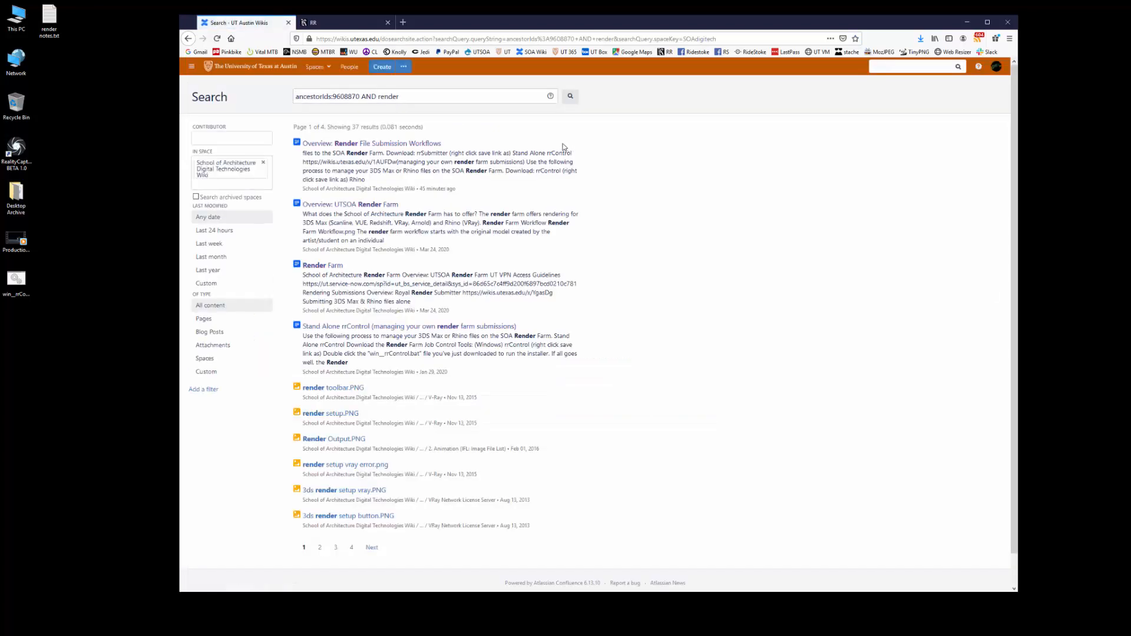
click(372, 145)
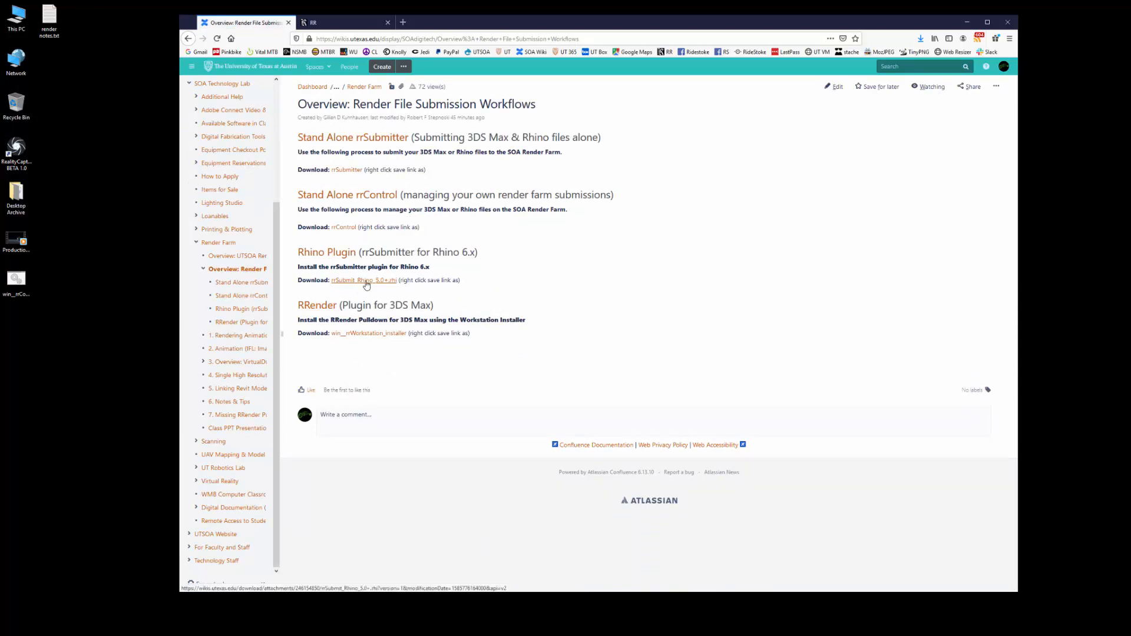
Save the rrSubmit_Rhino_5.0+.rhi plugin to the desktop and open the Rhino Plugin instructions page.
right_click(366, 283)
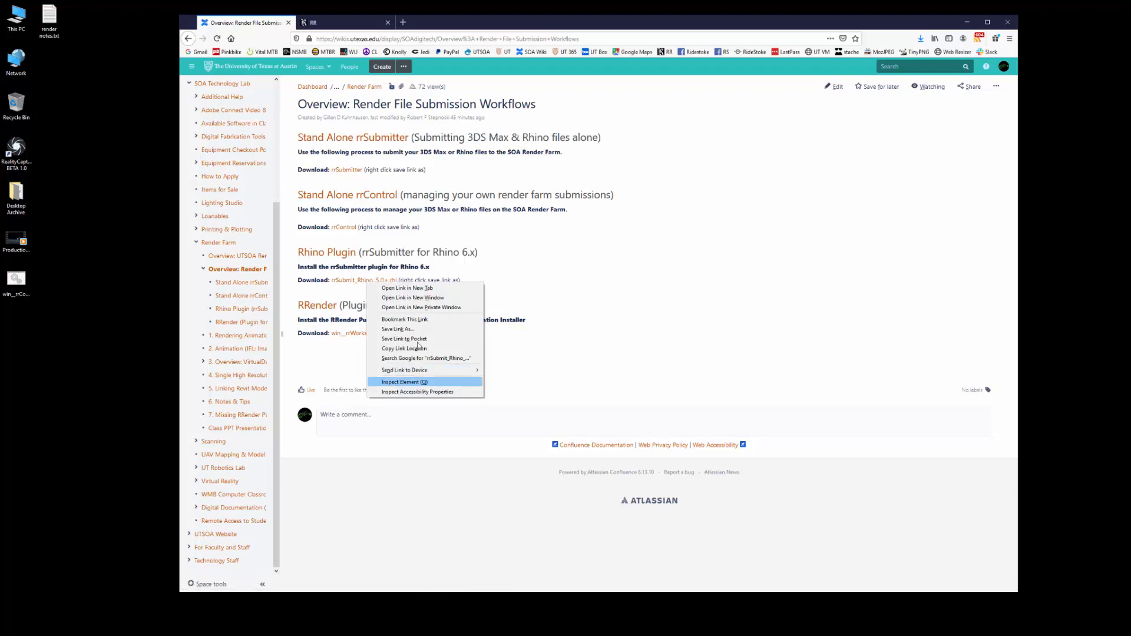
click(398, 329)
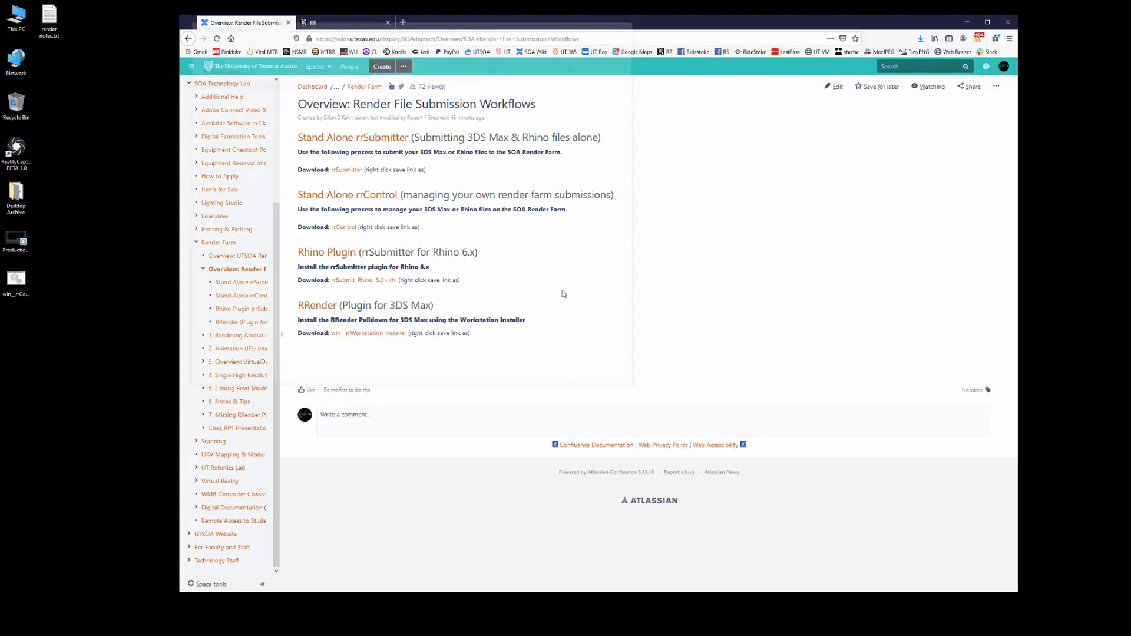
click(571, 381)
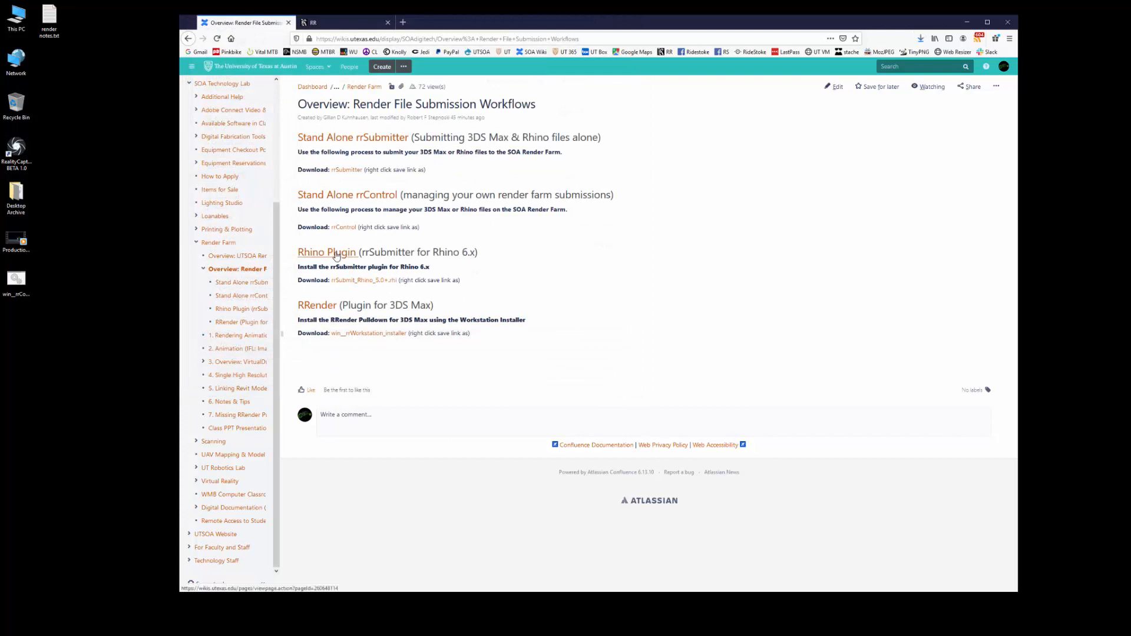
click(328, 254)
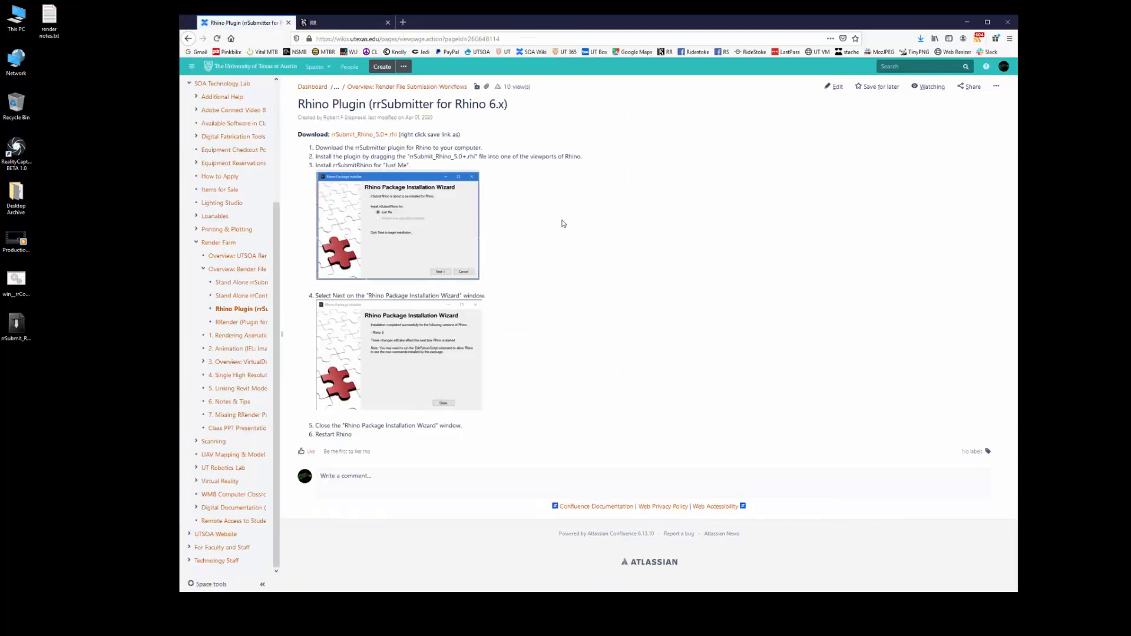
click(18, 327)
Drag rrSubmit_Rhino_5.0+.rhi into a Rhino viewport and install it for just the current user.
key(alt+Tab)
click(1094, 8)
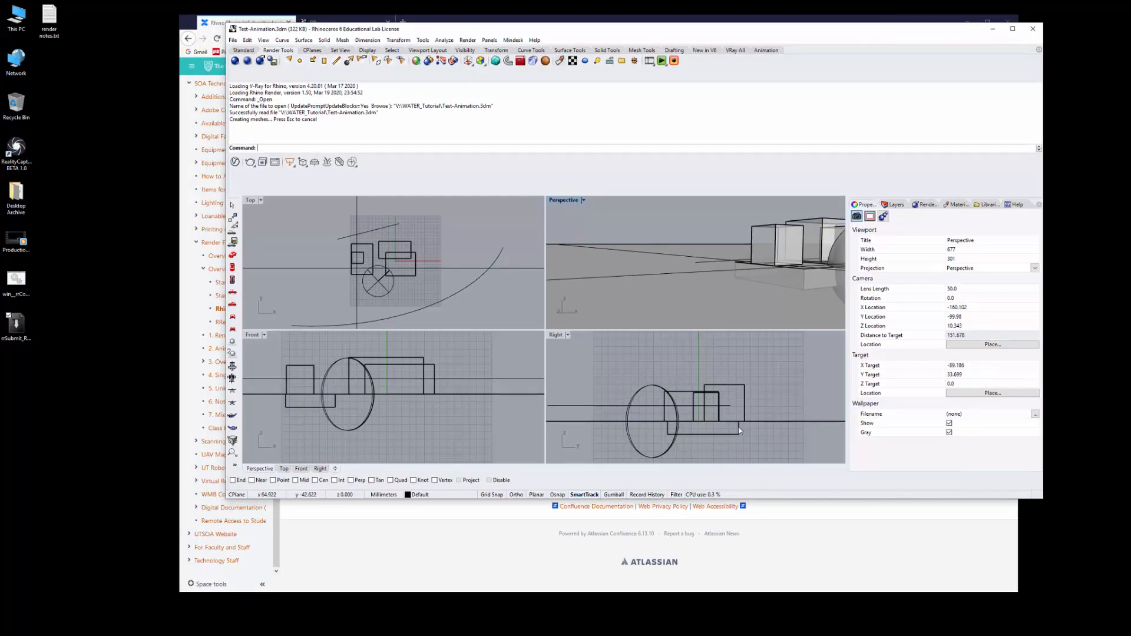
drag(540, 29, 528, 32)
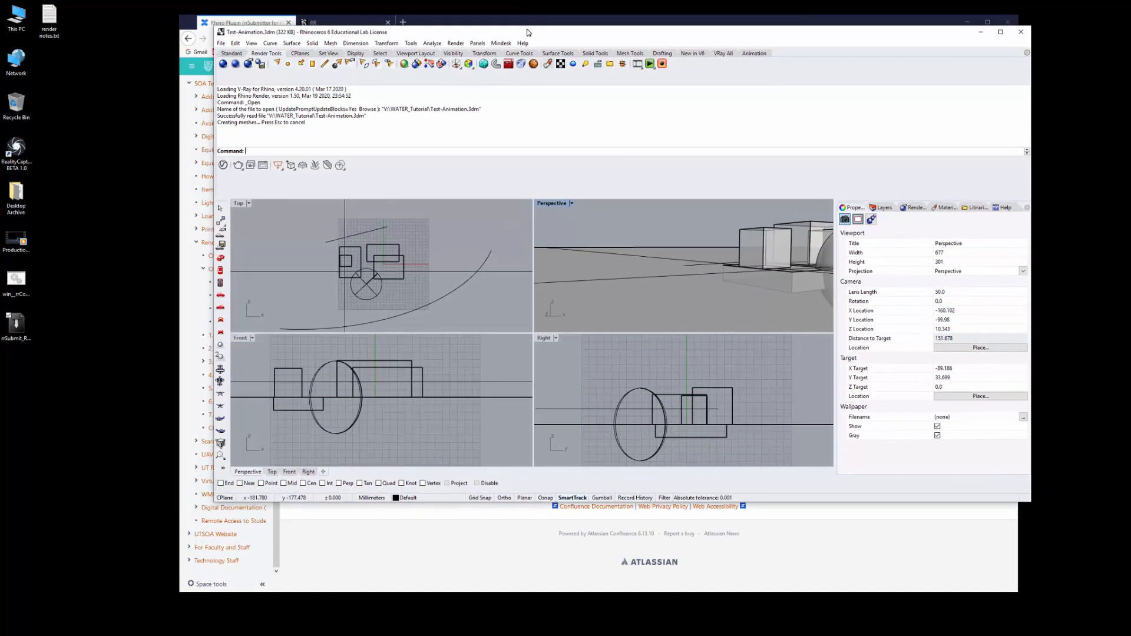
click(17, 330)
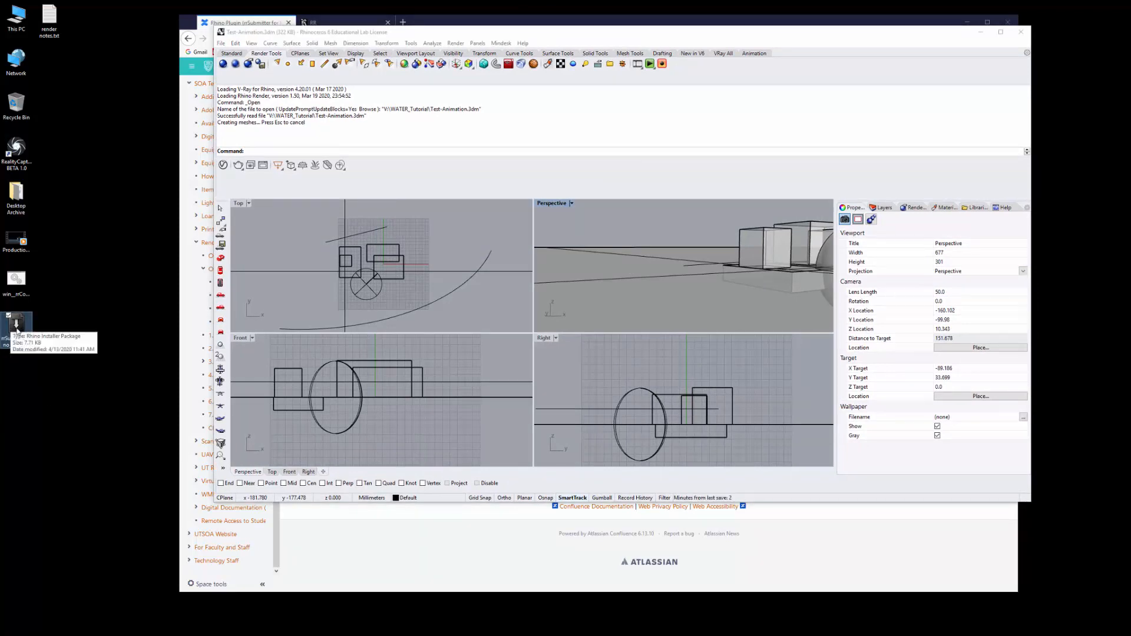
drag(22, 333, 722, 375)
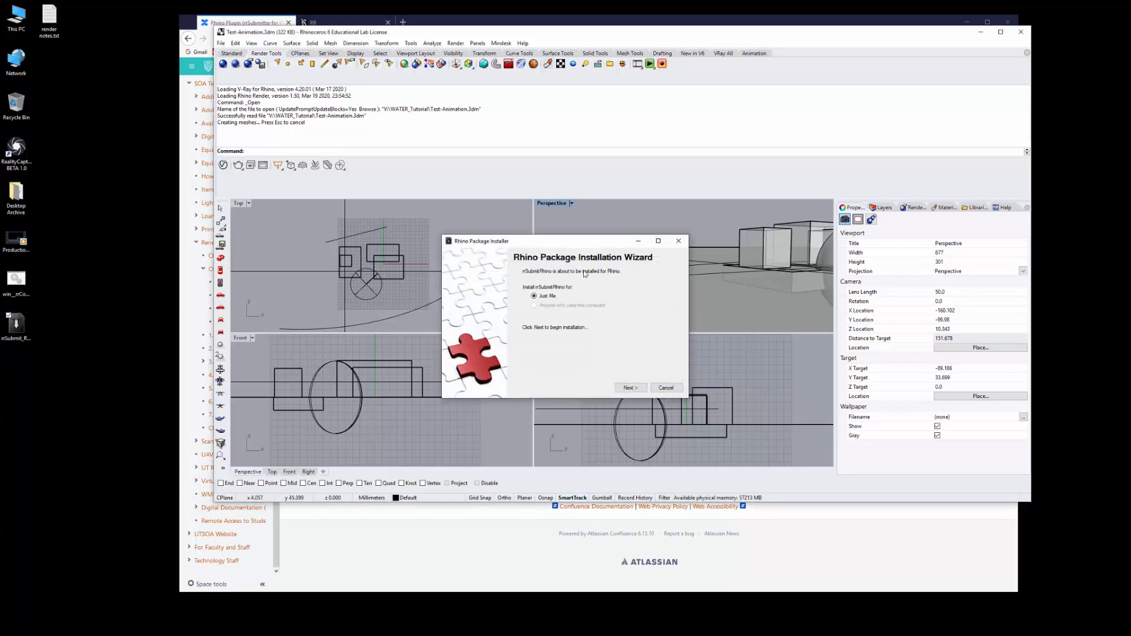
click(630, 388)
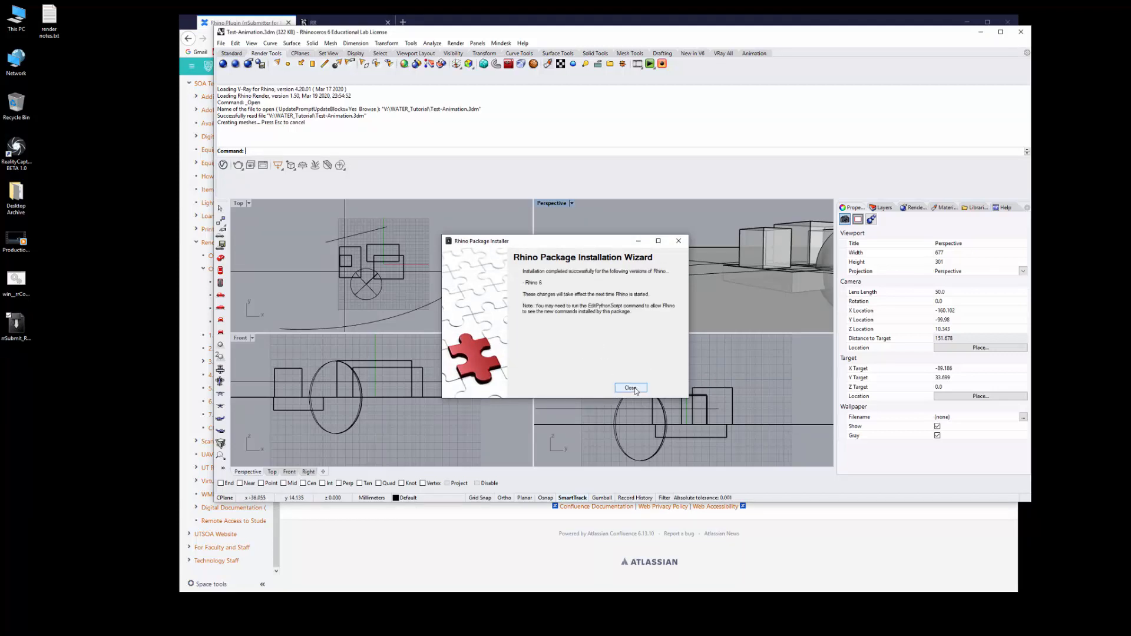
click(631, 388)
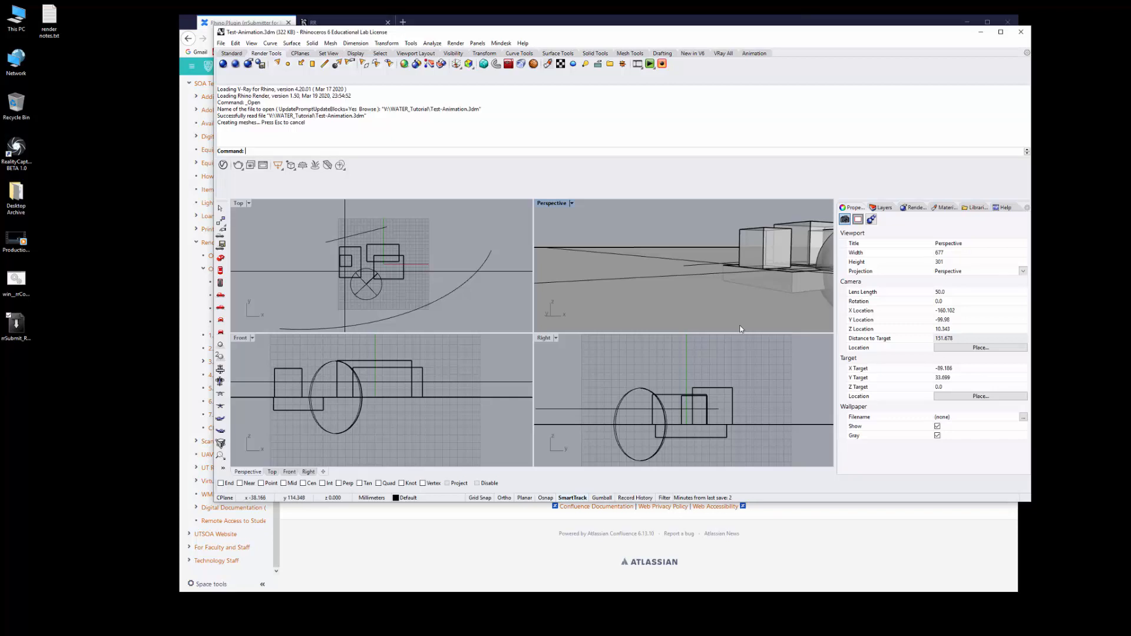
Close Rhino without saving, relaunch it, and reopen Test-Animation.3dm maximized.
click(222, 35)
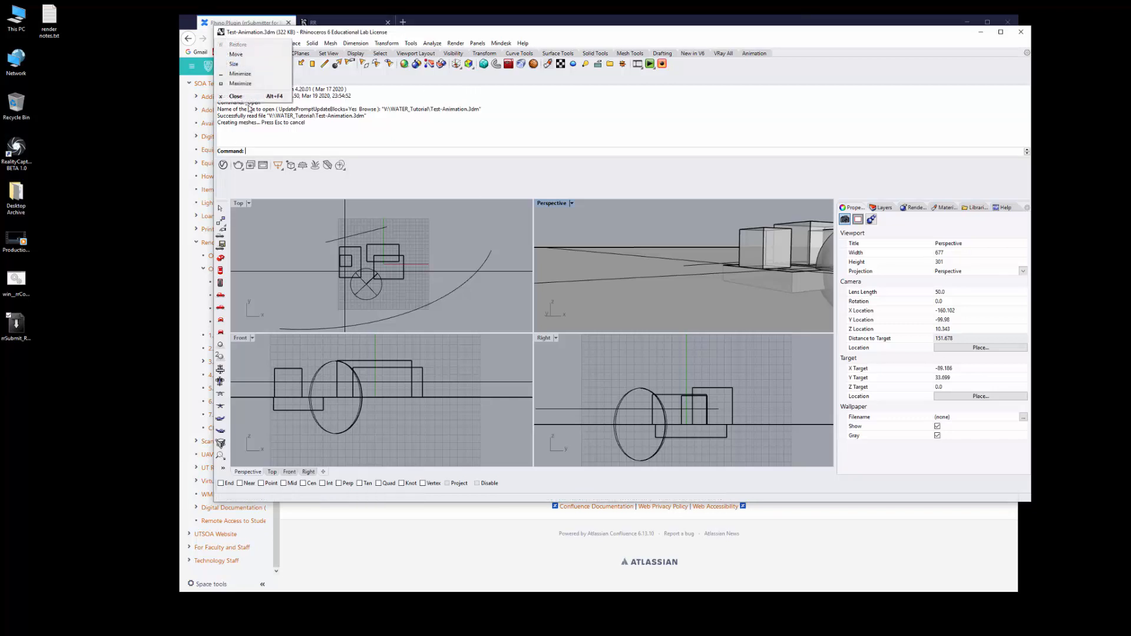
click(240, 97)
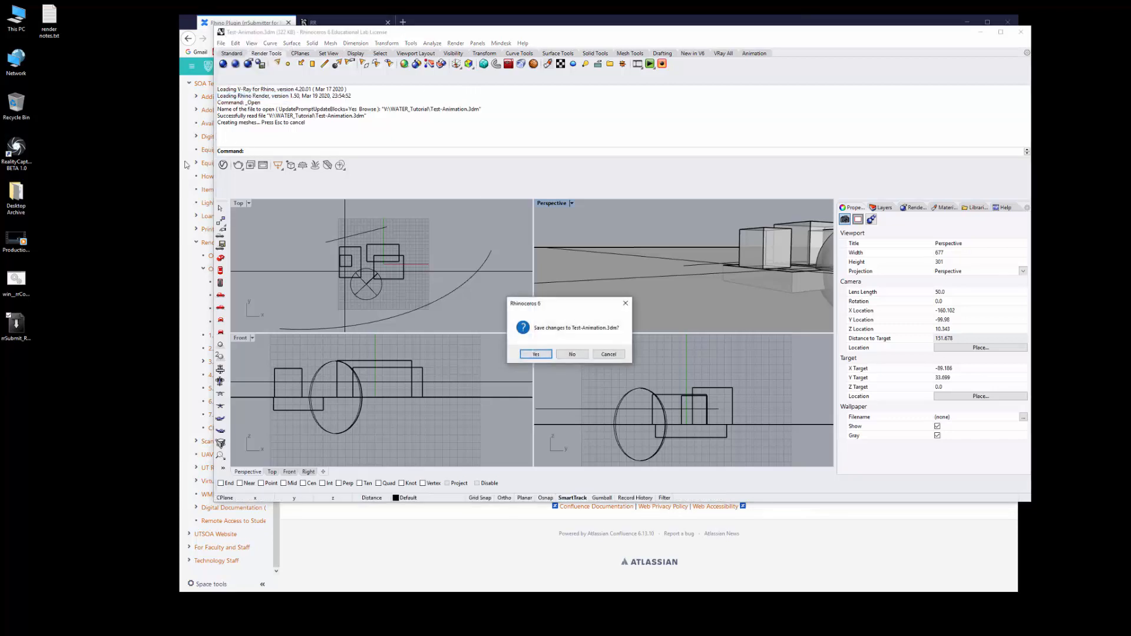
click(567, 355)
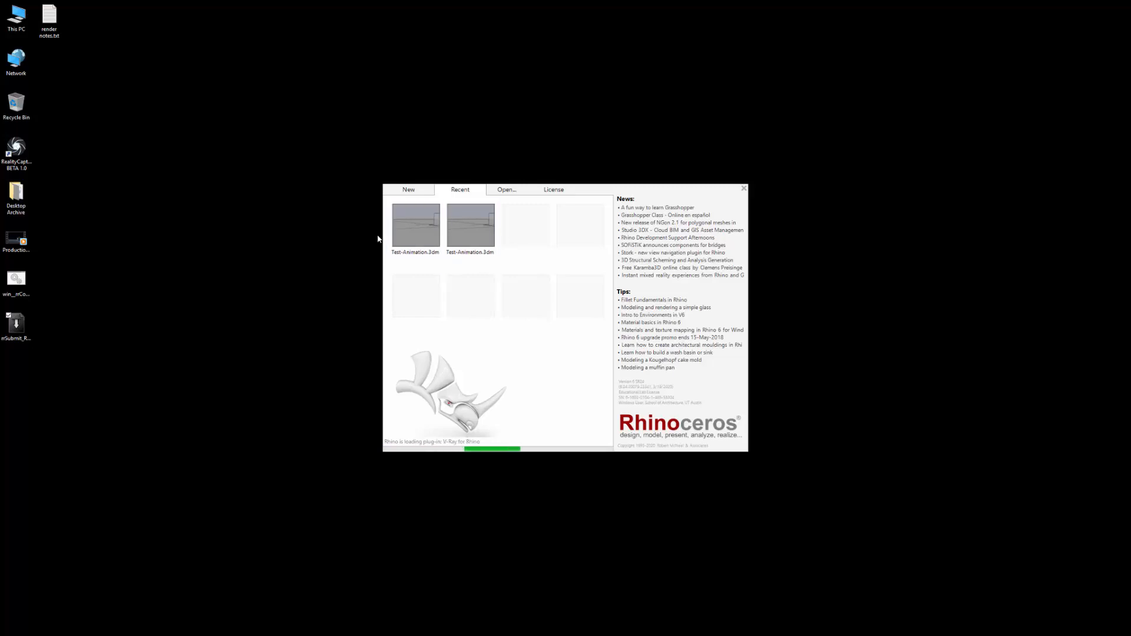
click(414, 228)
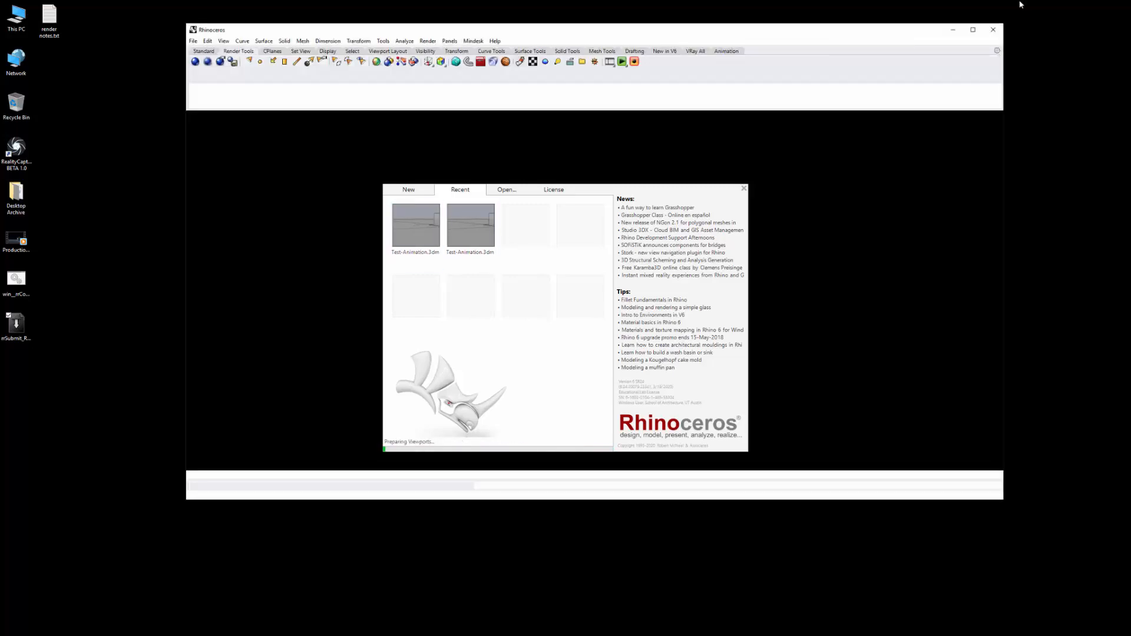
click(973, 30)
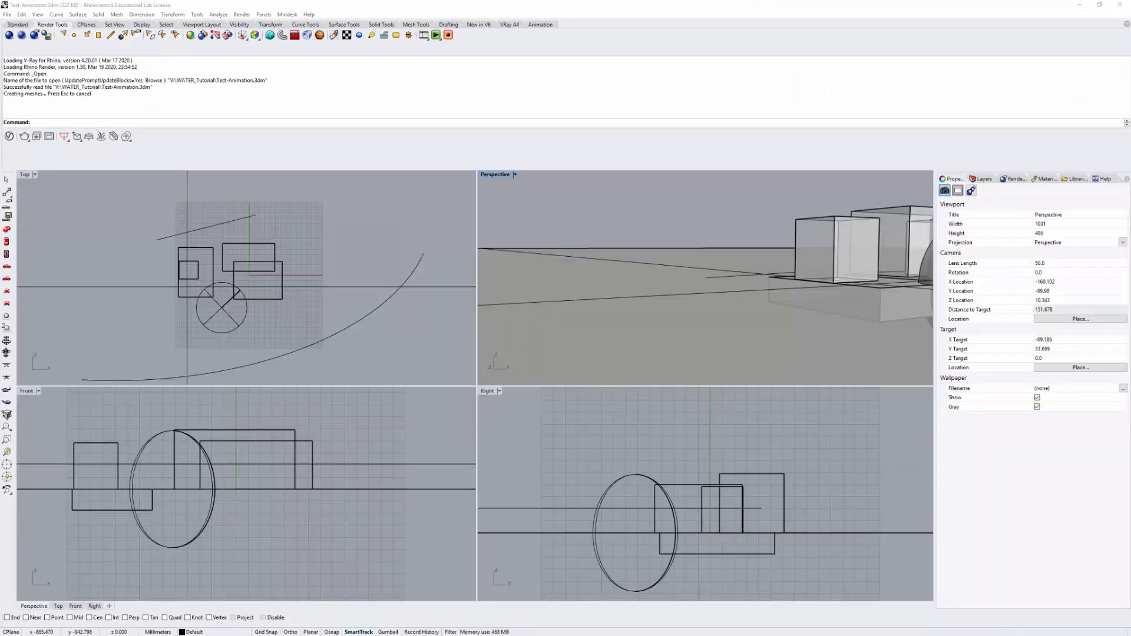
Launch the Python script editor with EditPythonScript, then hide it again.
click(233, 123)
key(ctrl+v)
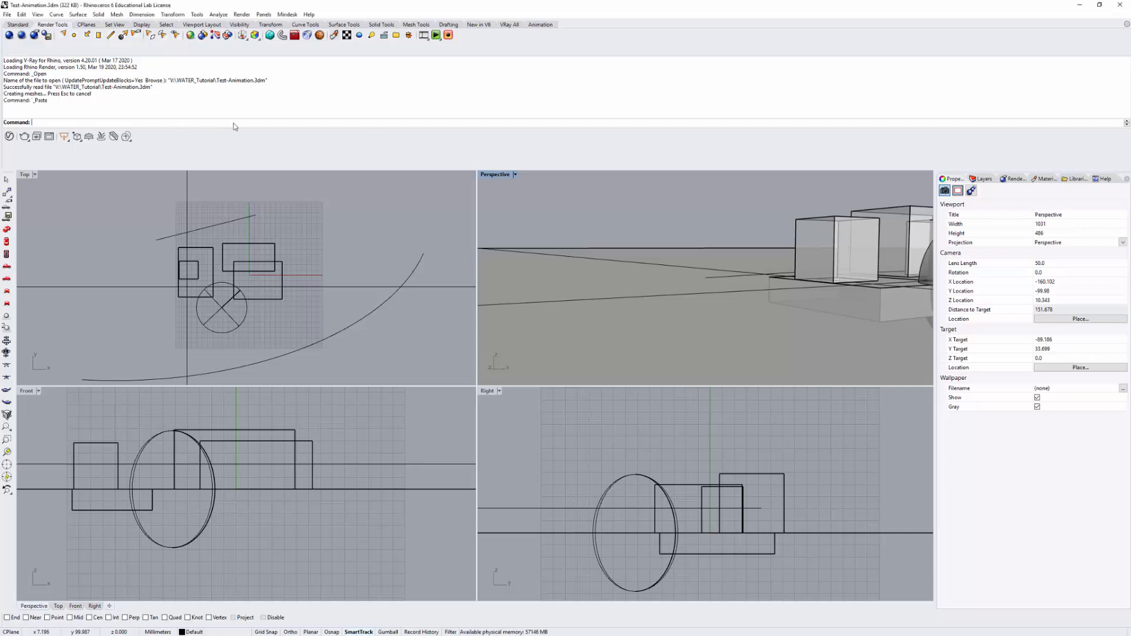
text(EditPythonScript)
key(Return)
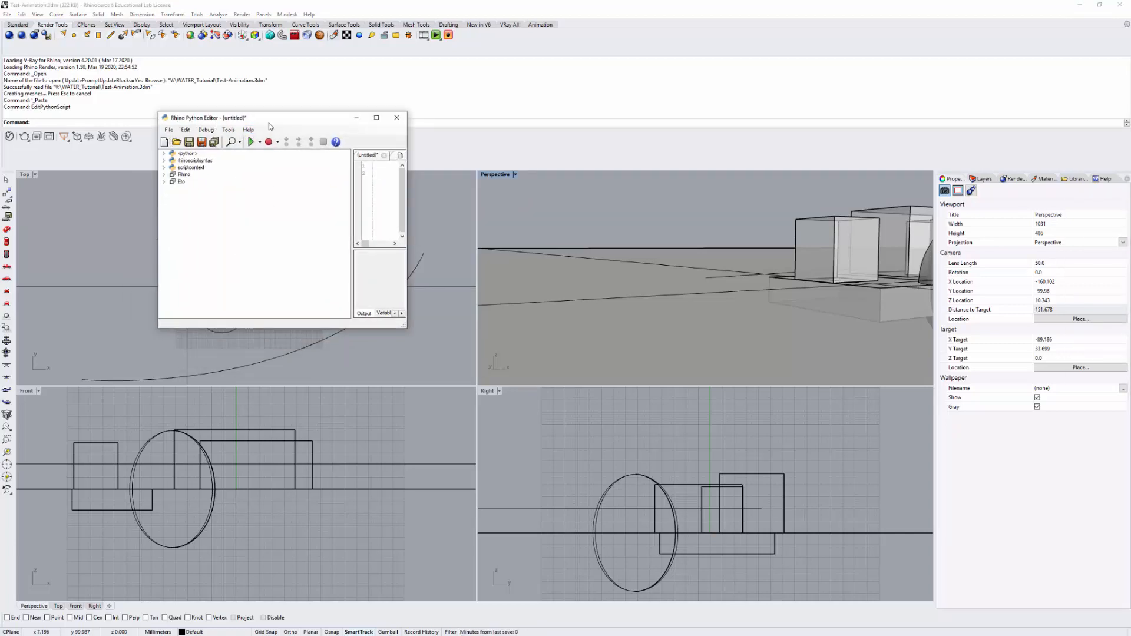
click(357, 118)
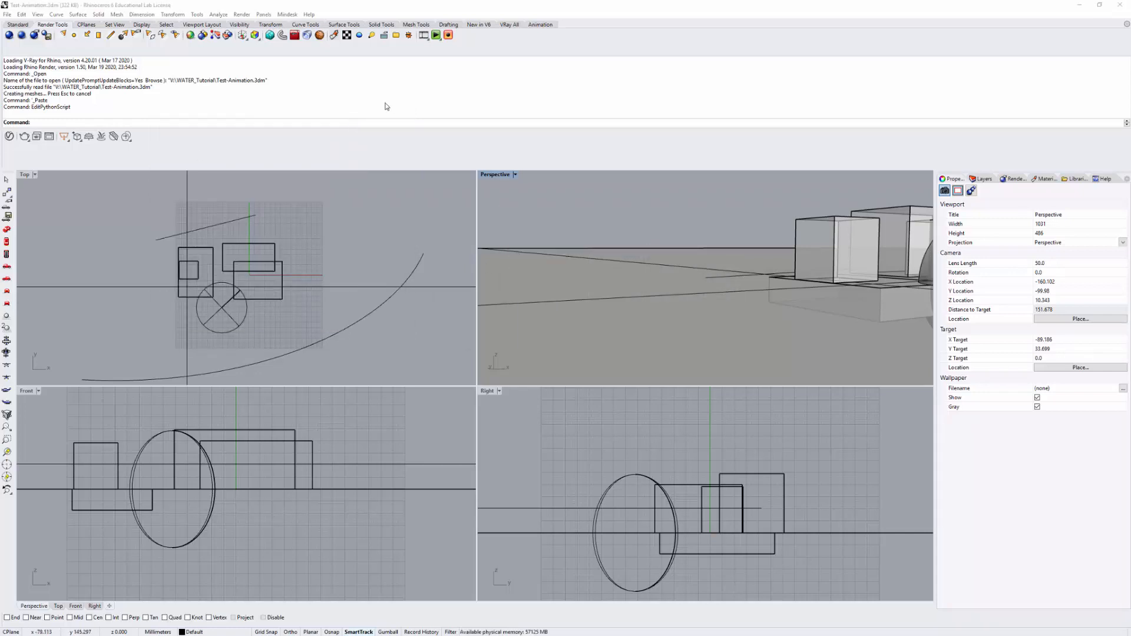
Paste and run the rrSubmitRhino command on the command line.
click(94, 123)
text(rrSubmitRhino)
key(Return)
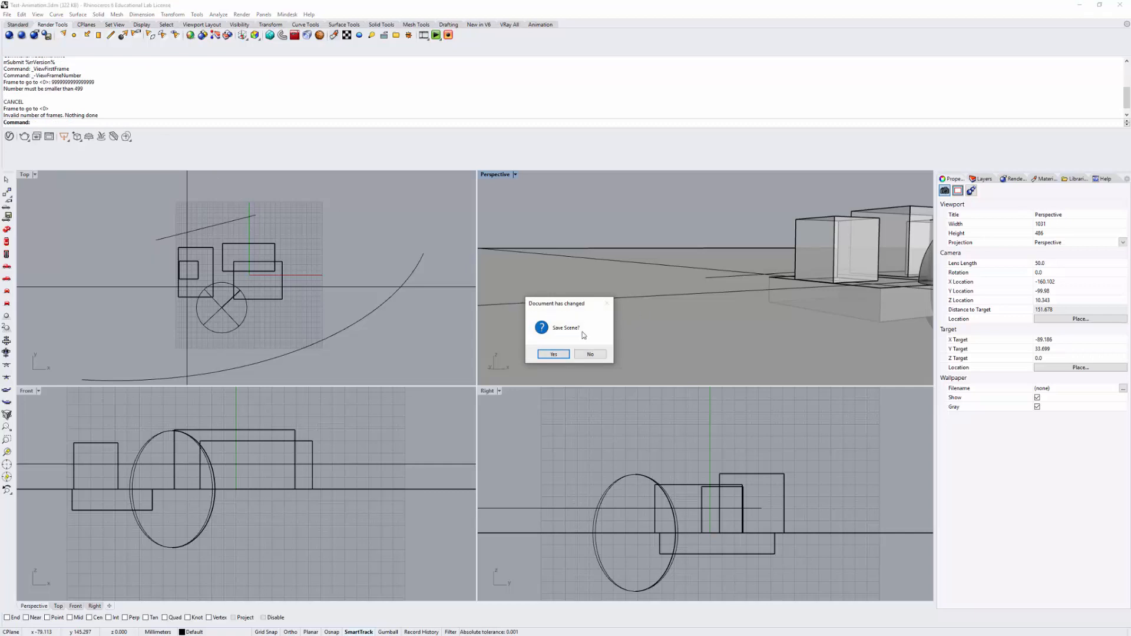
Save Test-Animation.3dm at the Save Scene? prompt and move the console aside while rrSubmitter opens.
click(554, 355)
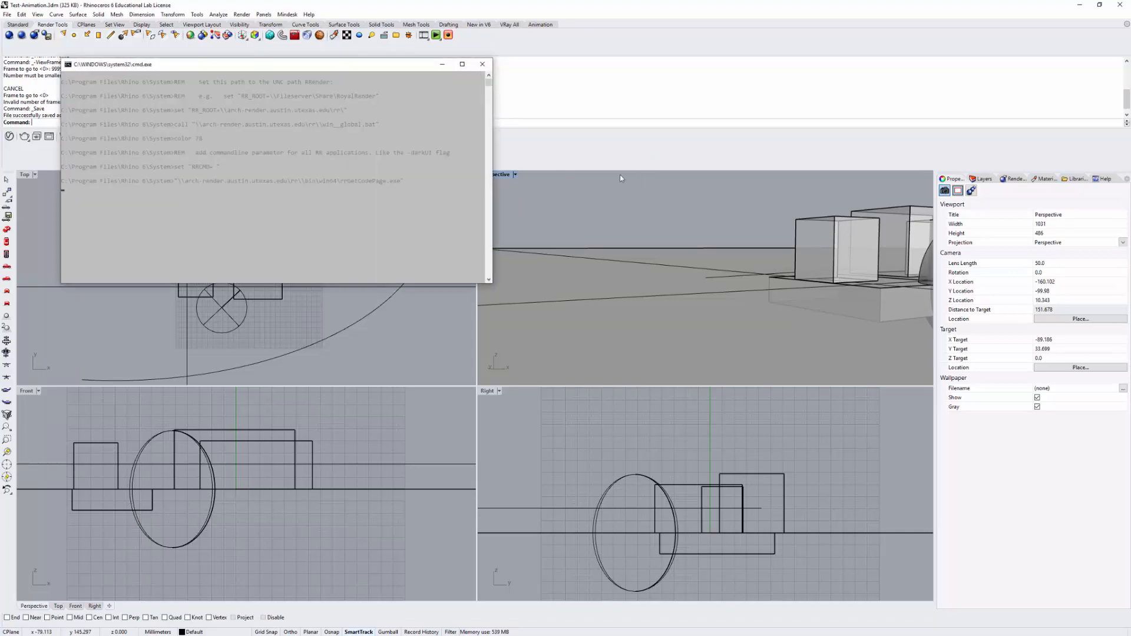
drag(224, 64, 208, 57)
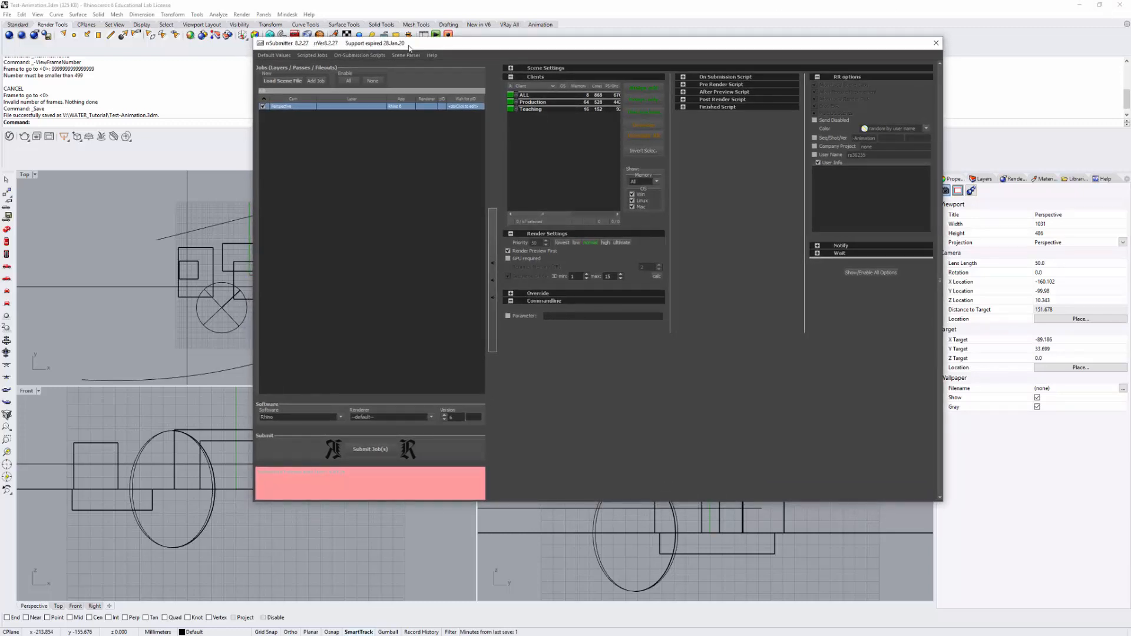
Copy the scene file's folder path into the Scene Database field under Scene Settings.
drag(564, 51, 559, 55)
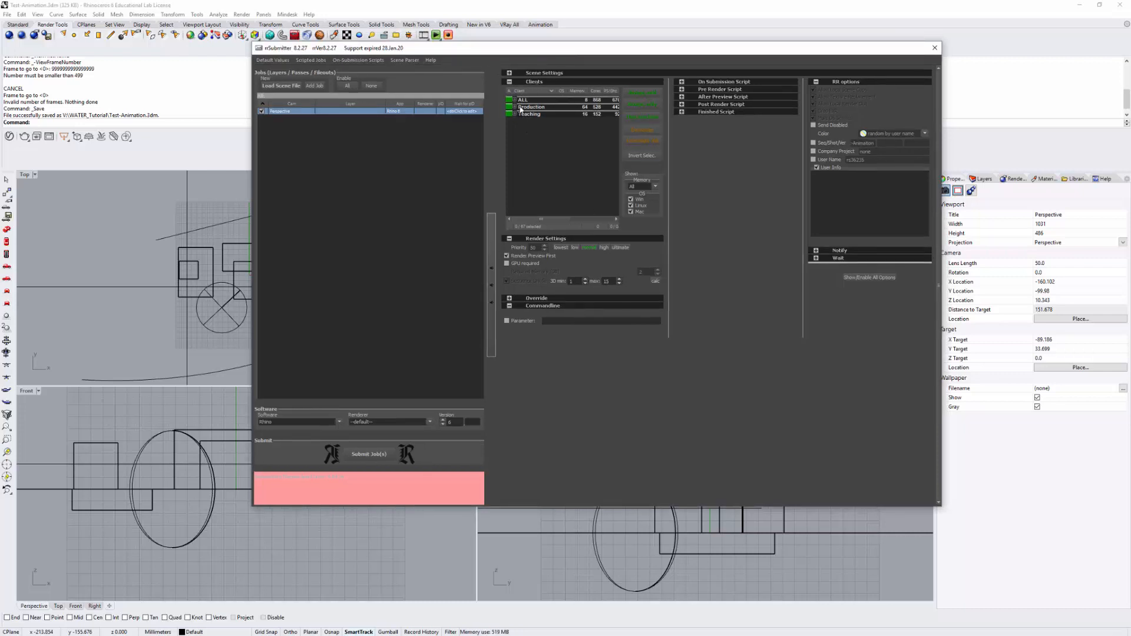
click(510, 73)
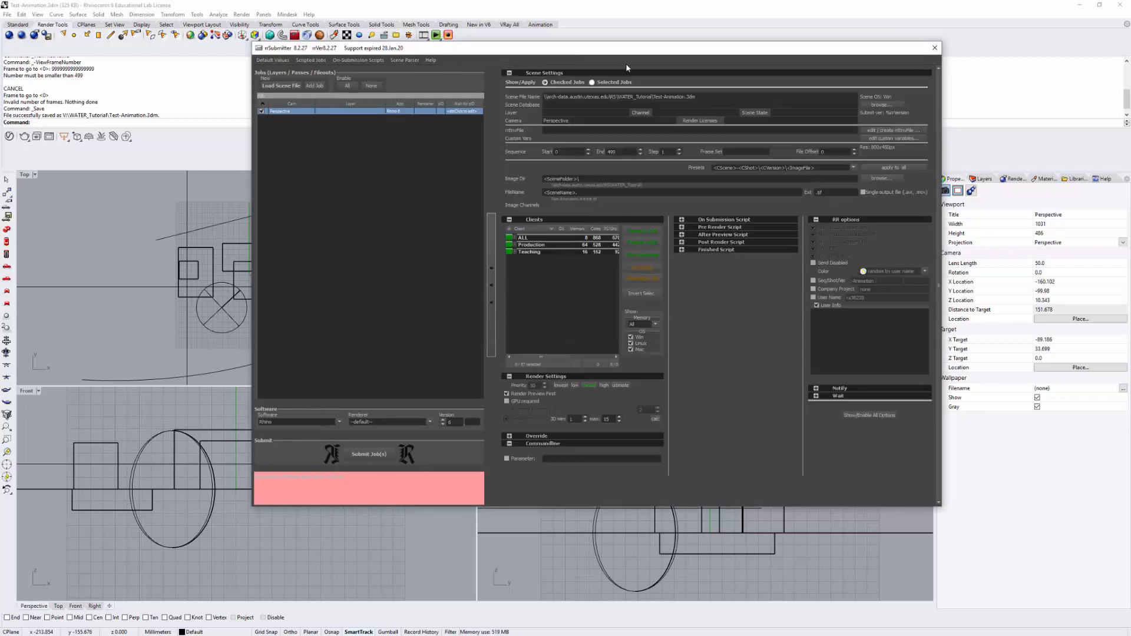
drag(637, 49, 639, 54)
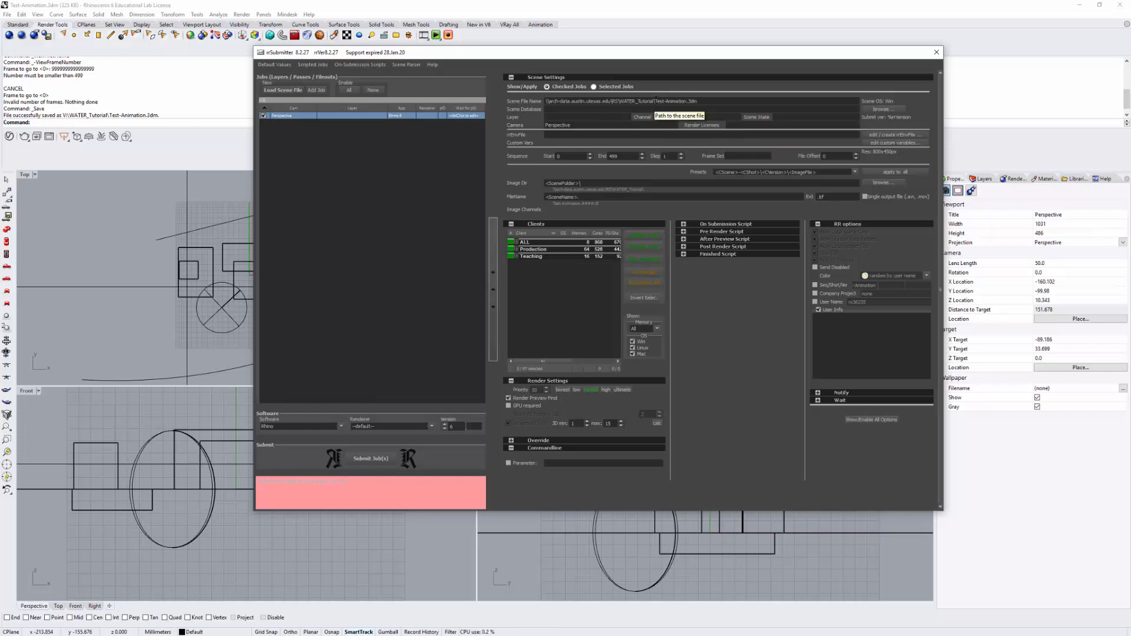
drag(656, 100, 512, 107)
key(ctrl+c)
click(559, 109)
key(ctrl+v)
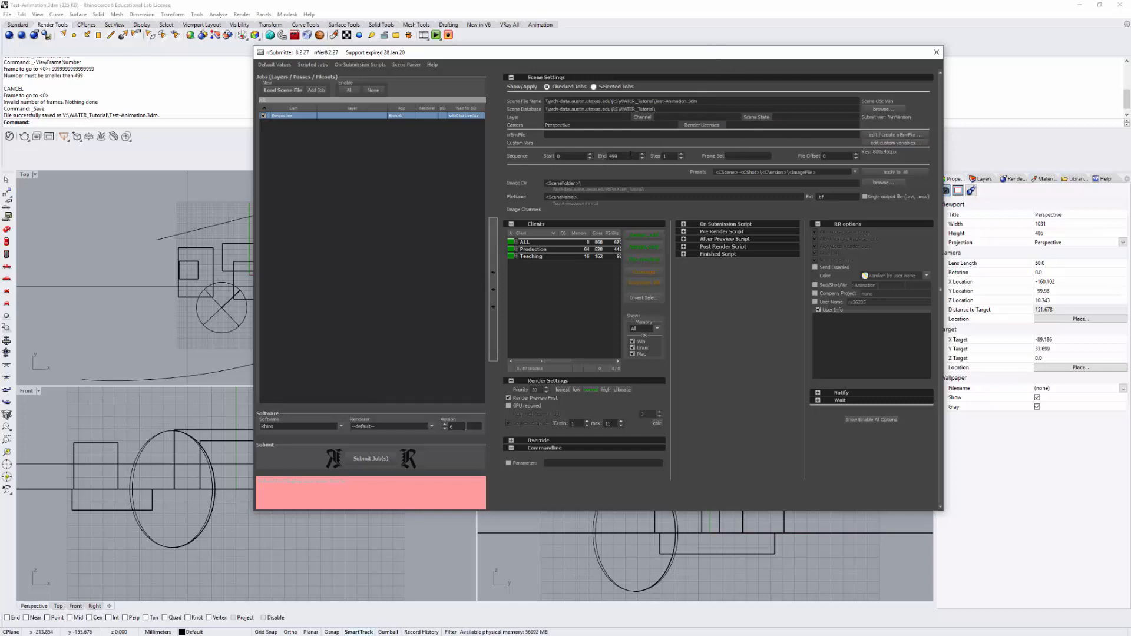
Check the end frame 499 and set the output file extension to .bmp.
double_click(612, 156)
drag(585, 183, 508, 196)
click(836, 197)
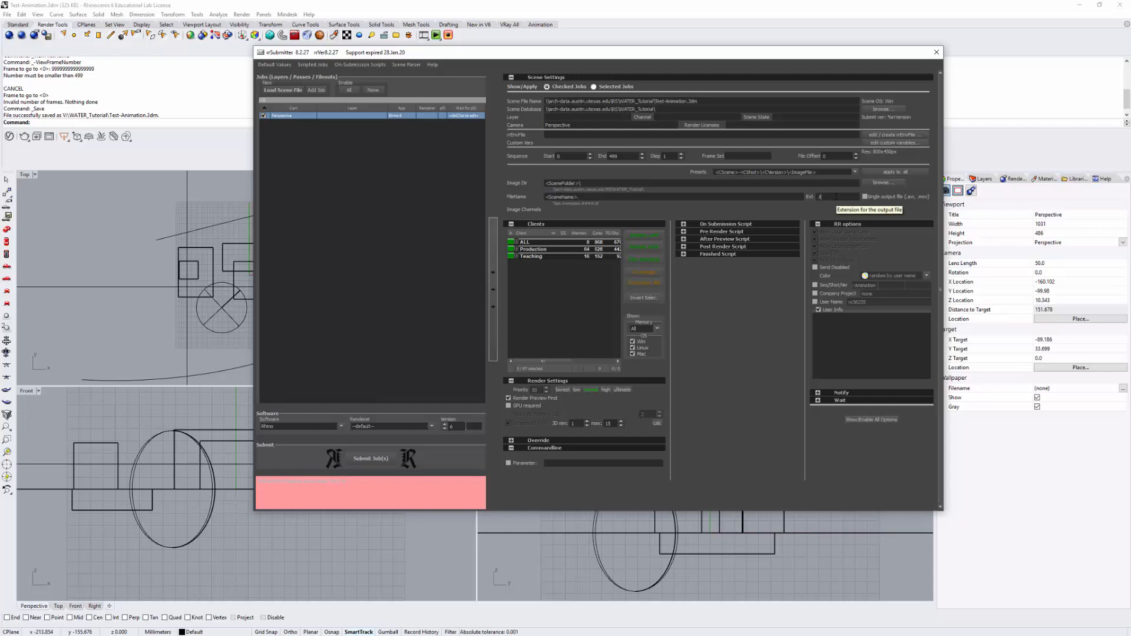
text(.bmp)
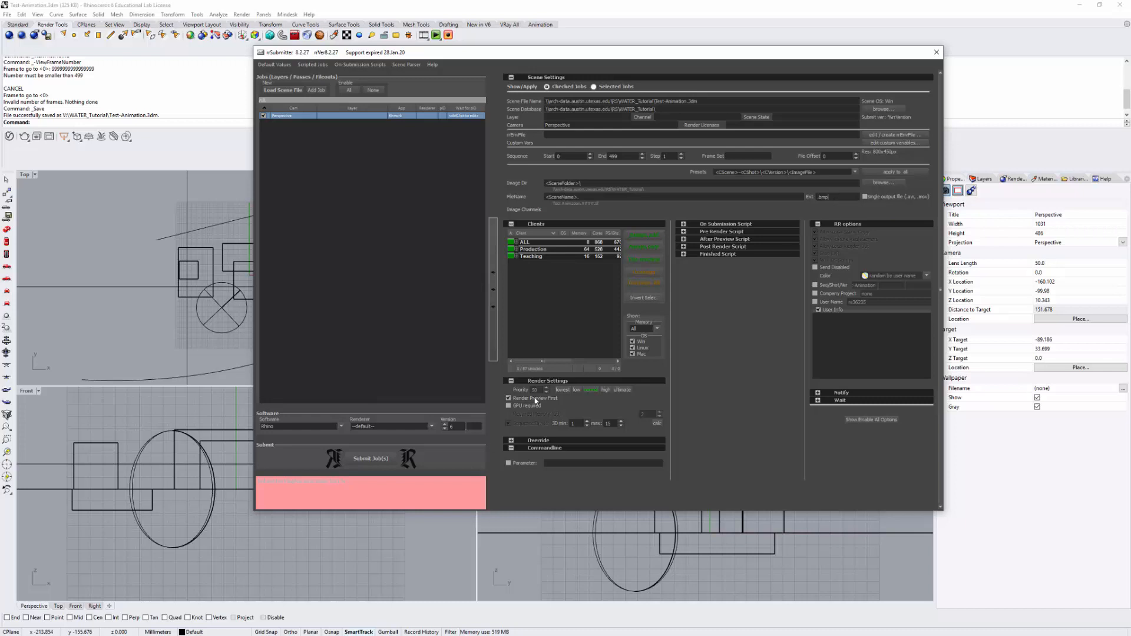
Select all render clients in the Production group, then collapse it.
click(516, 249)
click(532, 250)
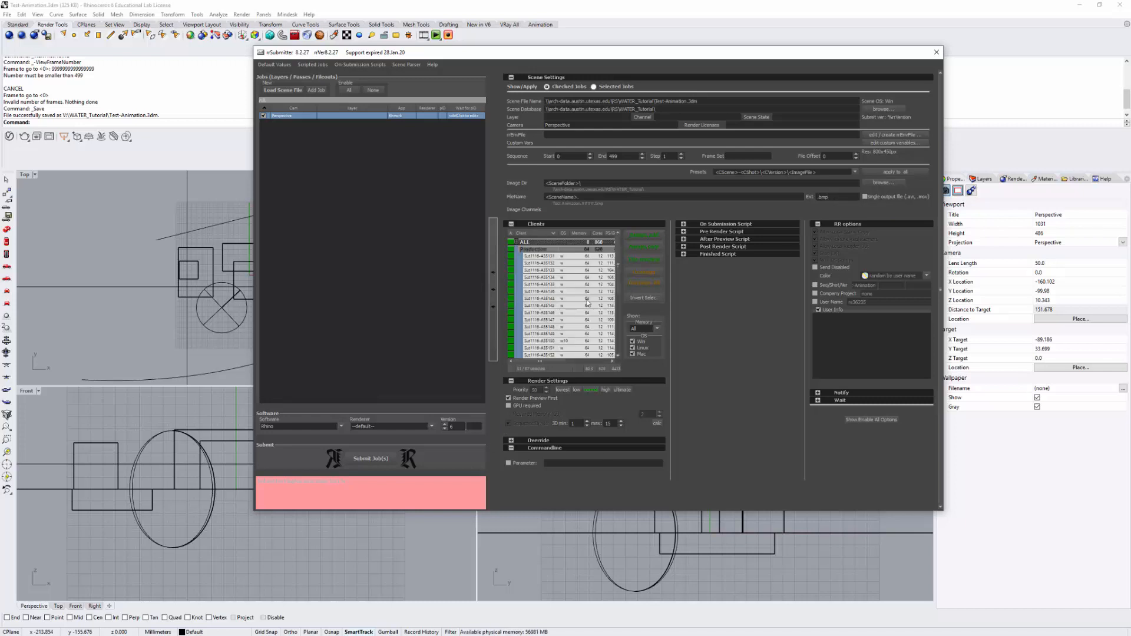
drag(623, 51, 620, 46)
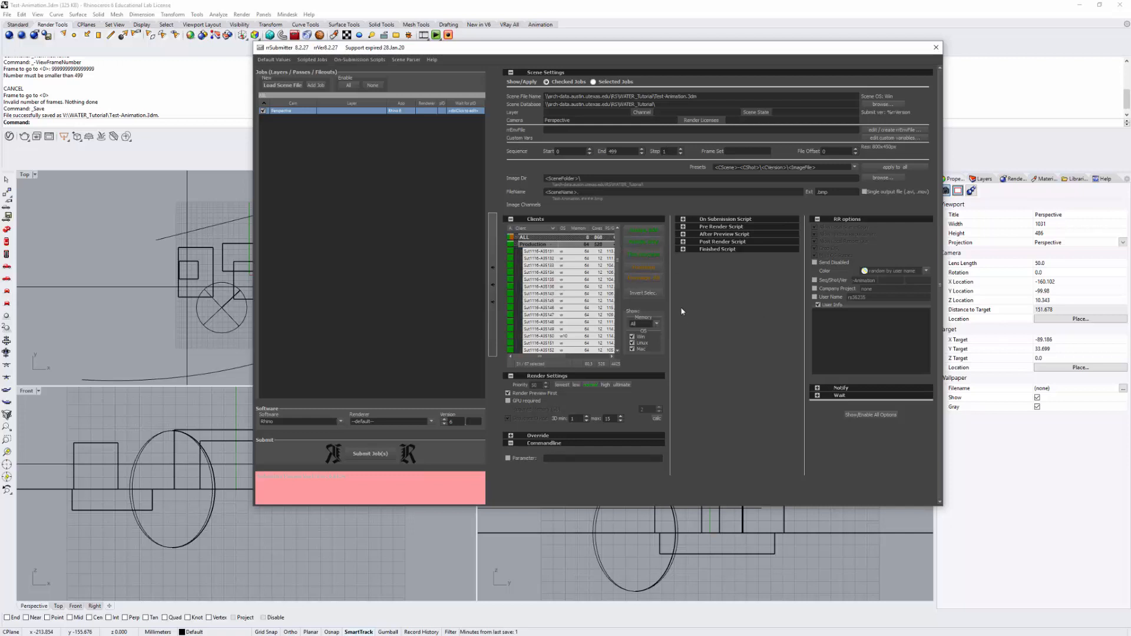
click(515, 244)
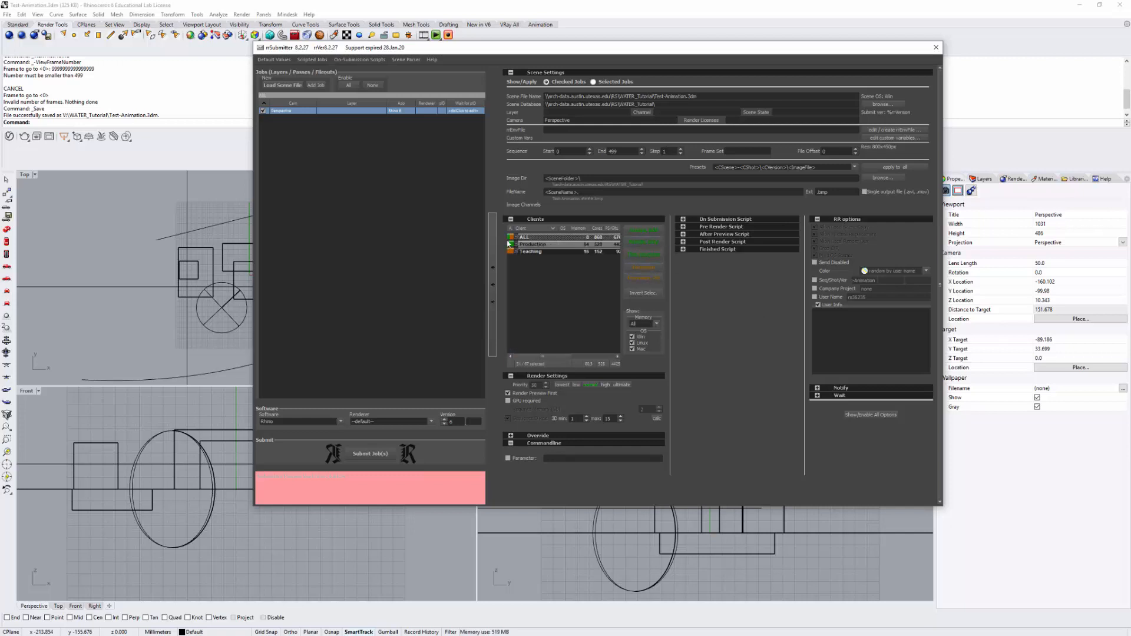
Turn off Render Preview First and submit the job to the render farm.
click(508, 393)
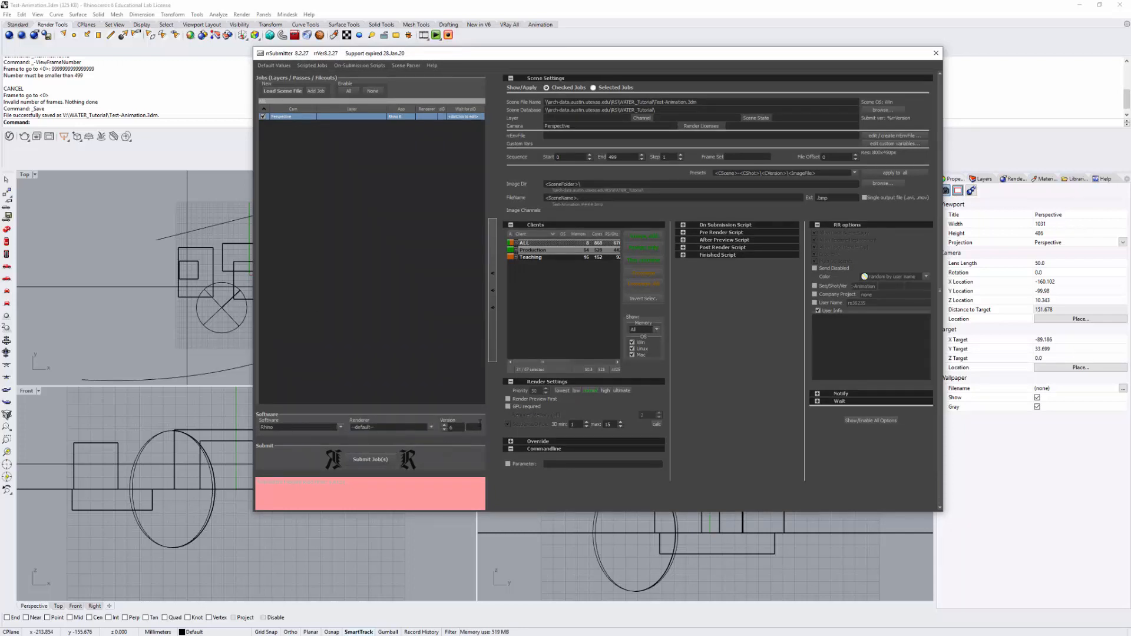
click(376, 465)
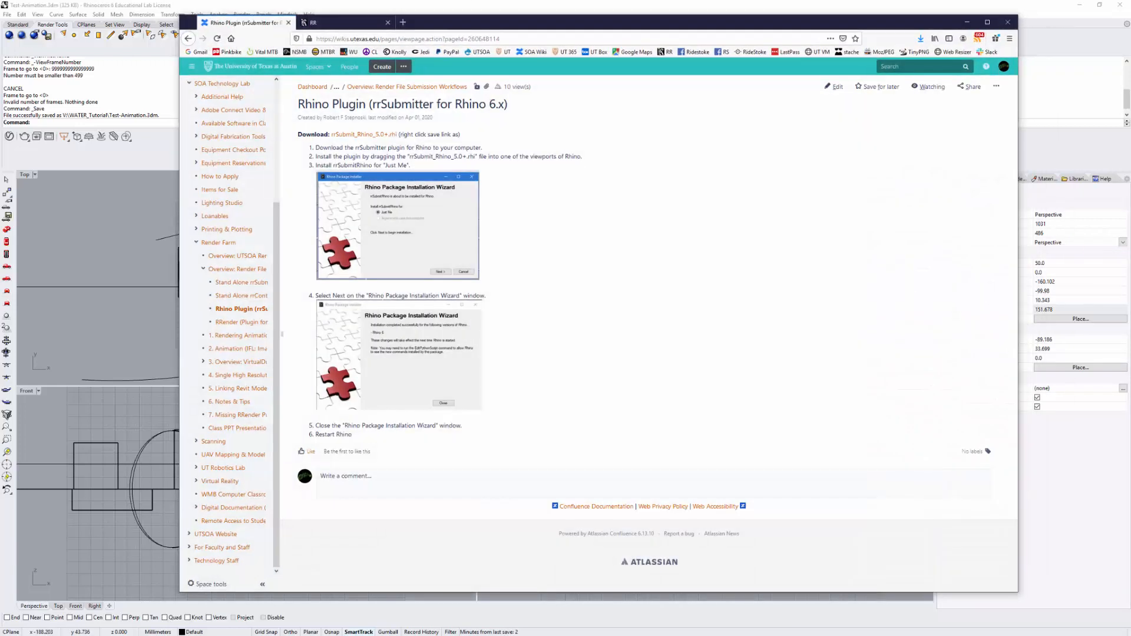
click(338, 22)
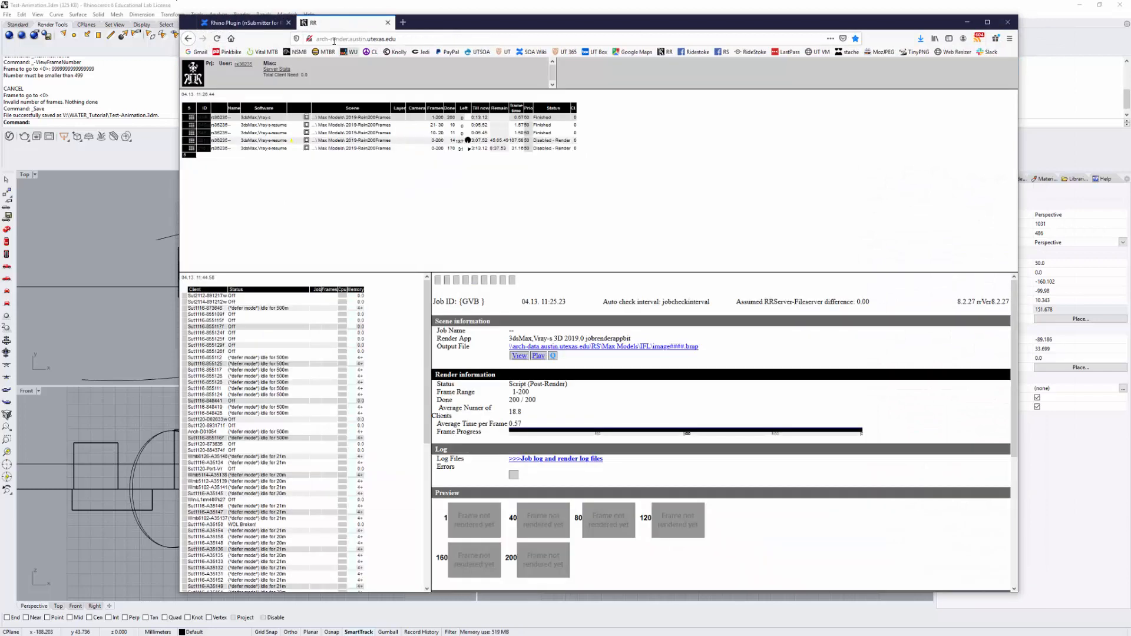
Reload the Royal Render web monitor page and scroll through the job details panel.
click(453, 39)
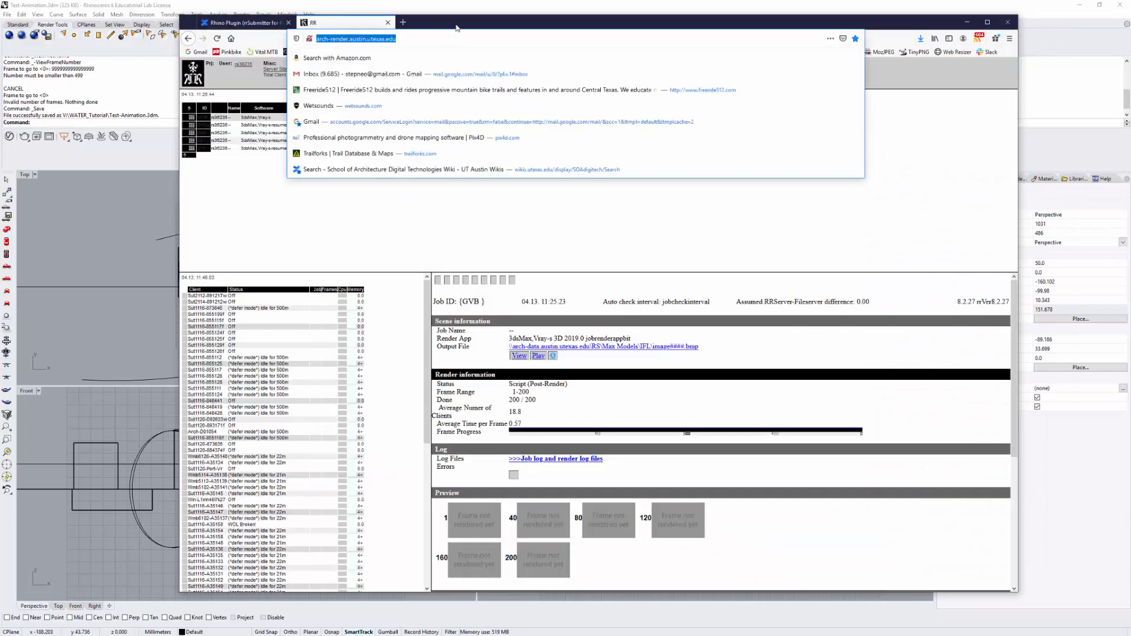
click(411, 40)
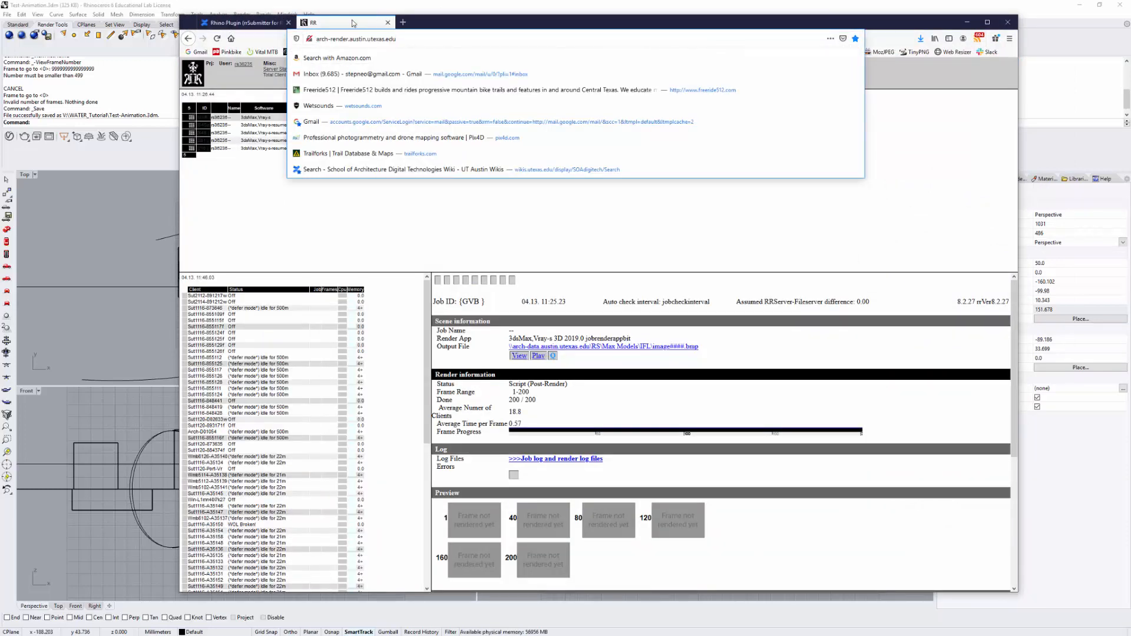
key(Return)
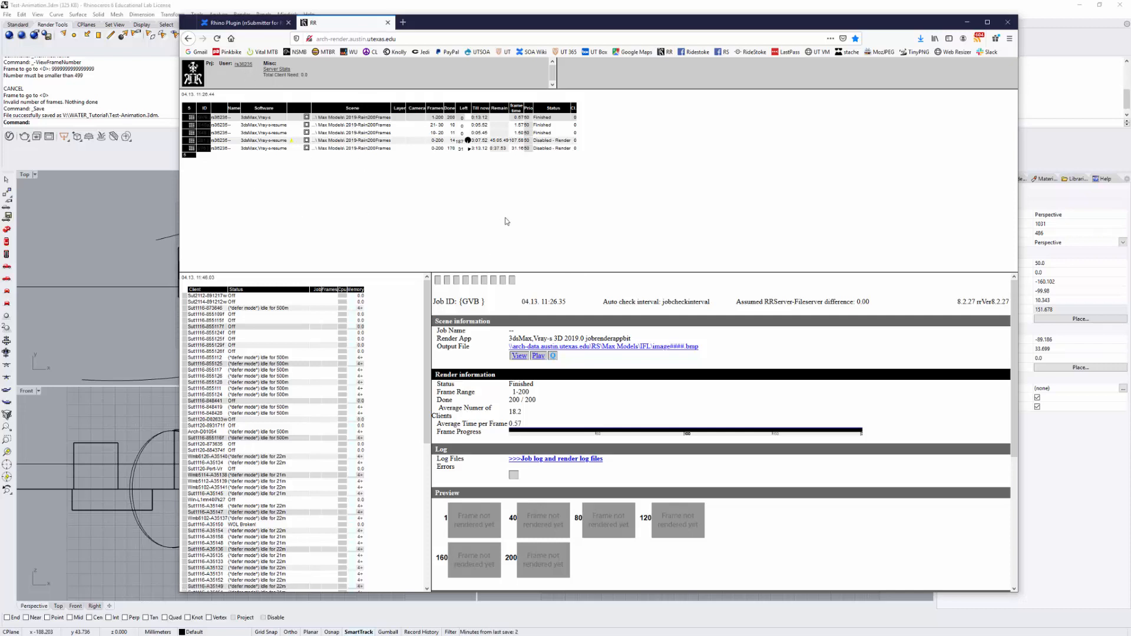
scroll(685, 437, down, 4)
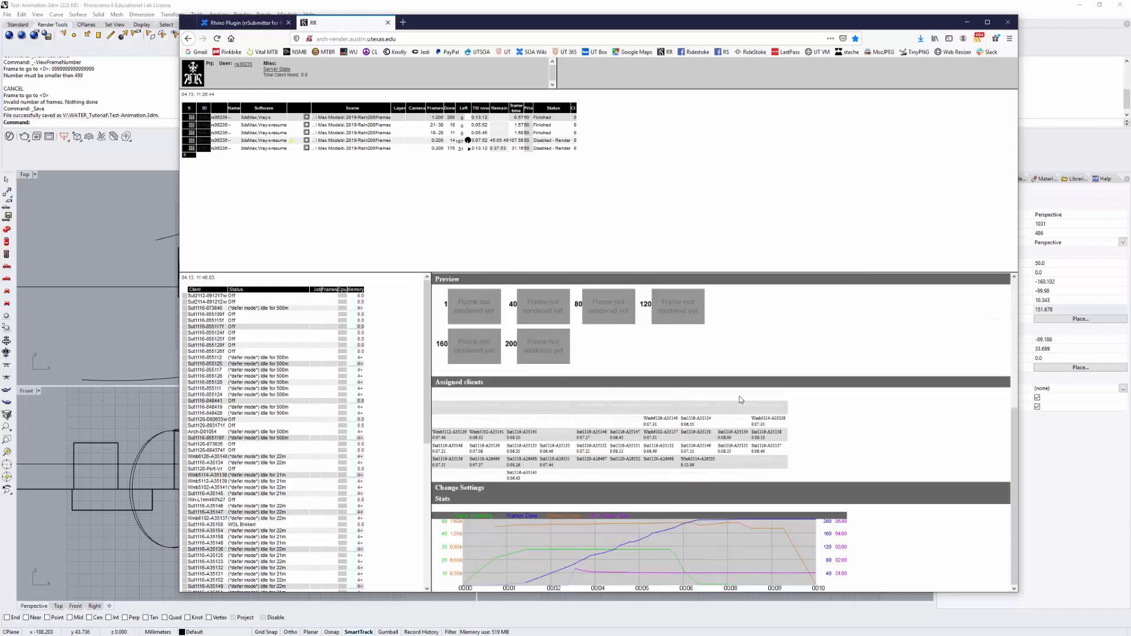
scroll(826, 416, up, 3)
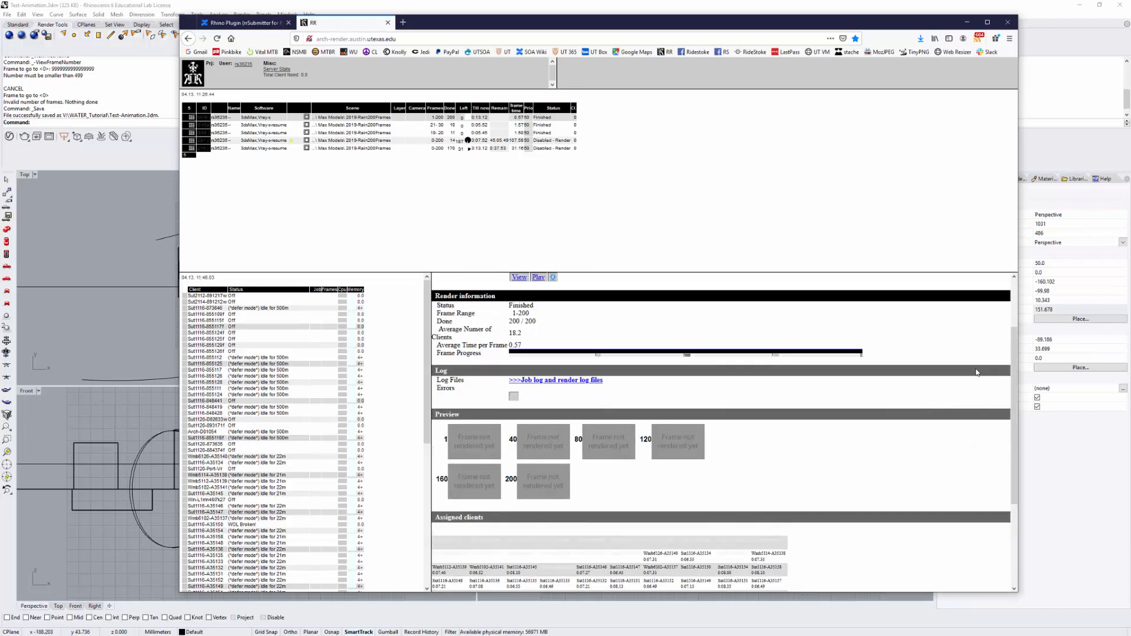
drag(1017, 346, 1010, 301)
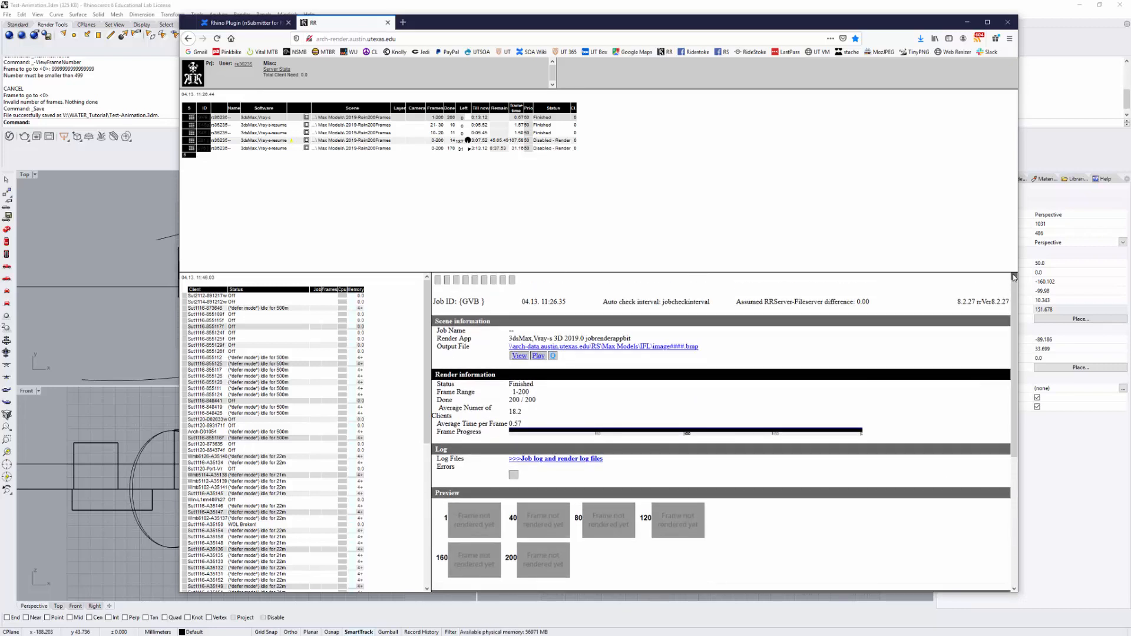